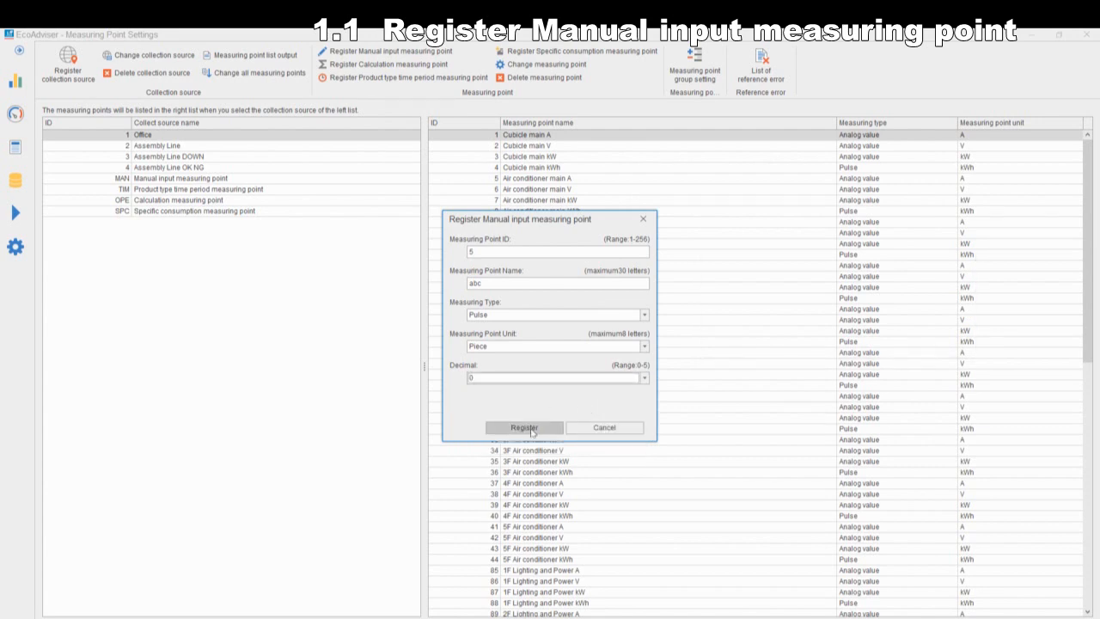
Step: Register the manual input measuring point abc and show it in the manual input measuring point list
left_click(526, 428)
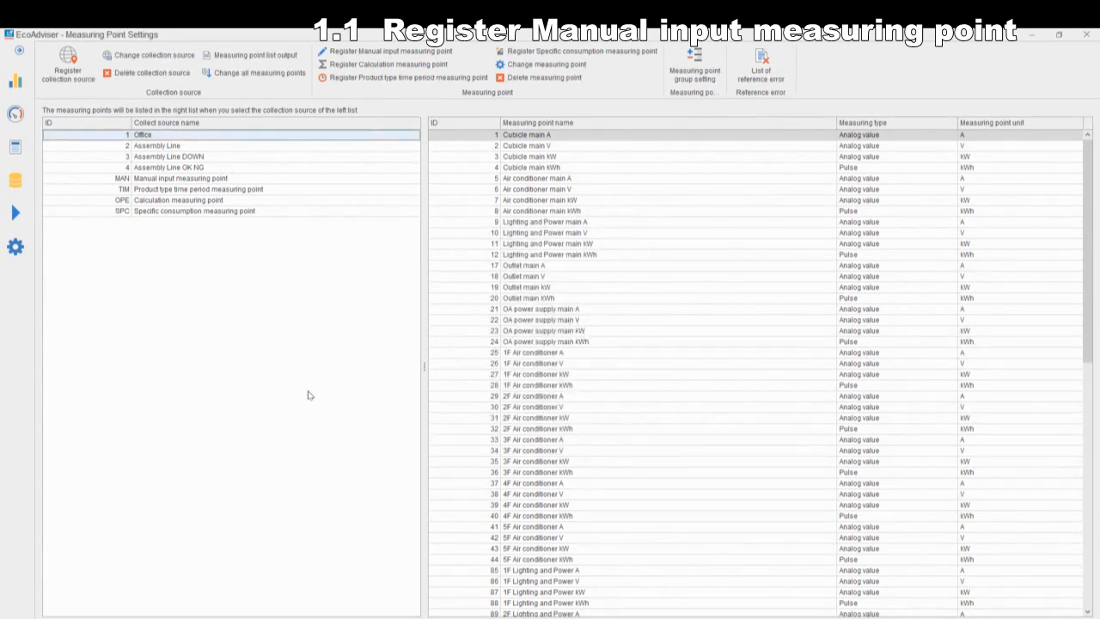
left_click(209, 181)
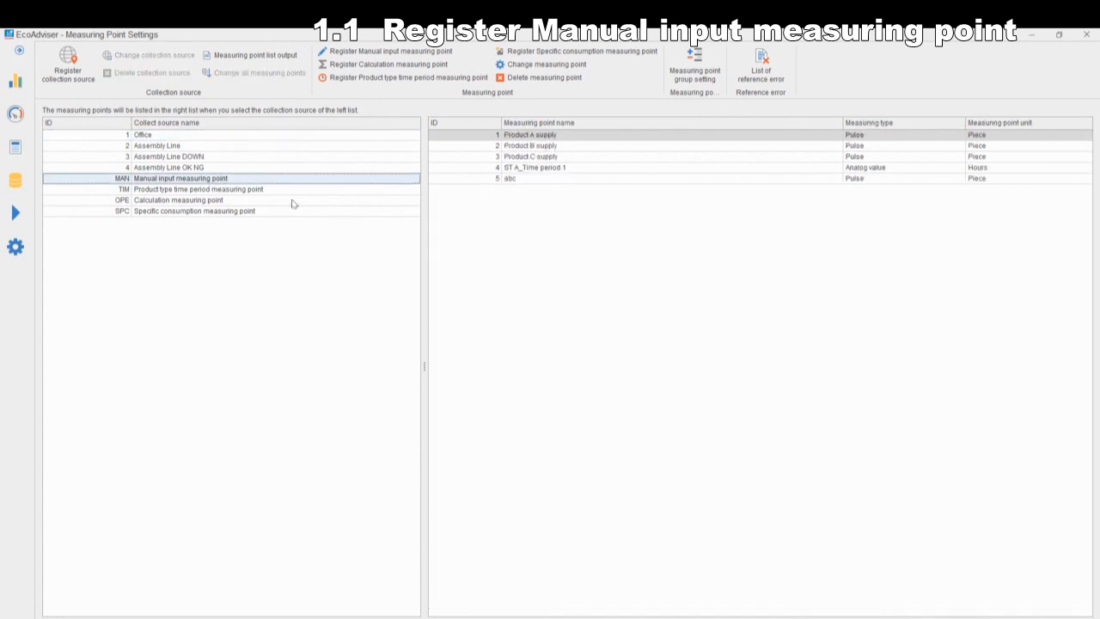
left_click(531, 180)
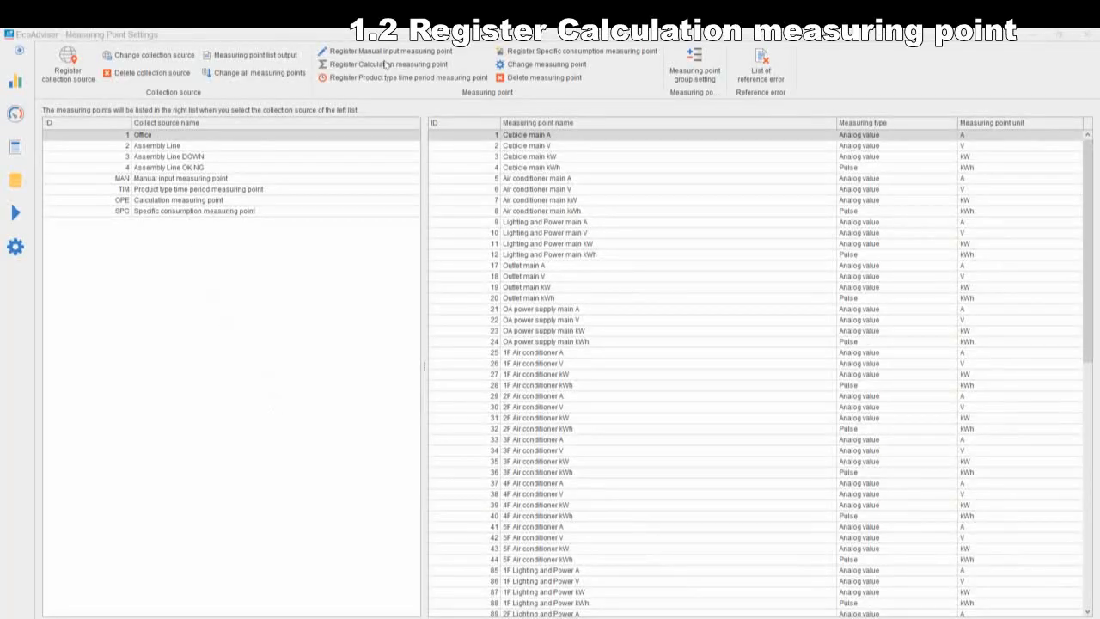
Step: Start a calculation measuring point named def with measuring type Pulse, unit kWh and 2 decimals
left_click(388, 66)
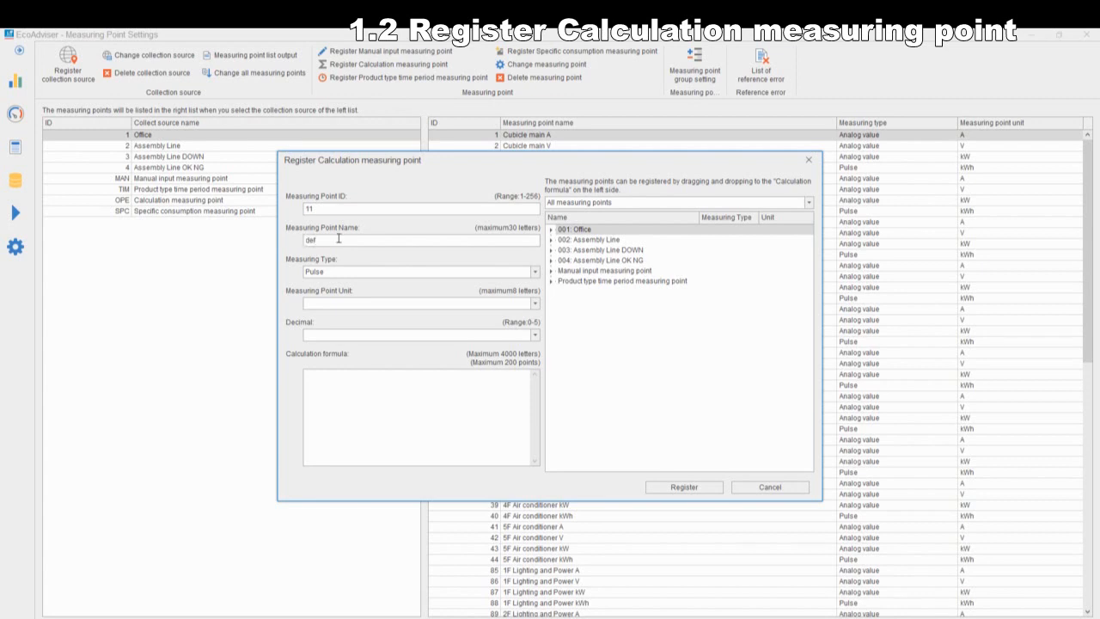
left_click(534, 272)
left_click(497, 285)
left_click(534, 304)
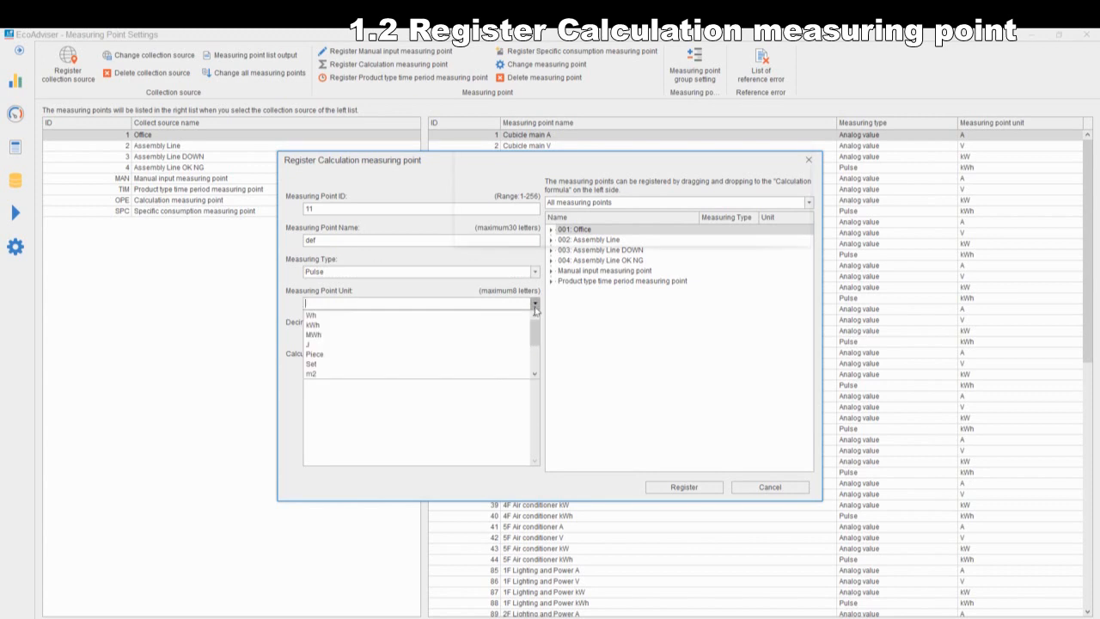
left_click(507, 325)
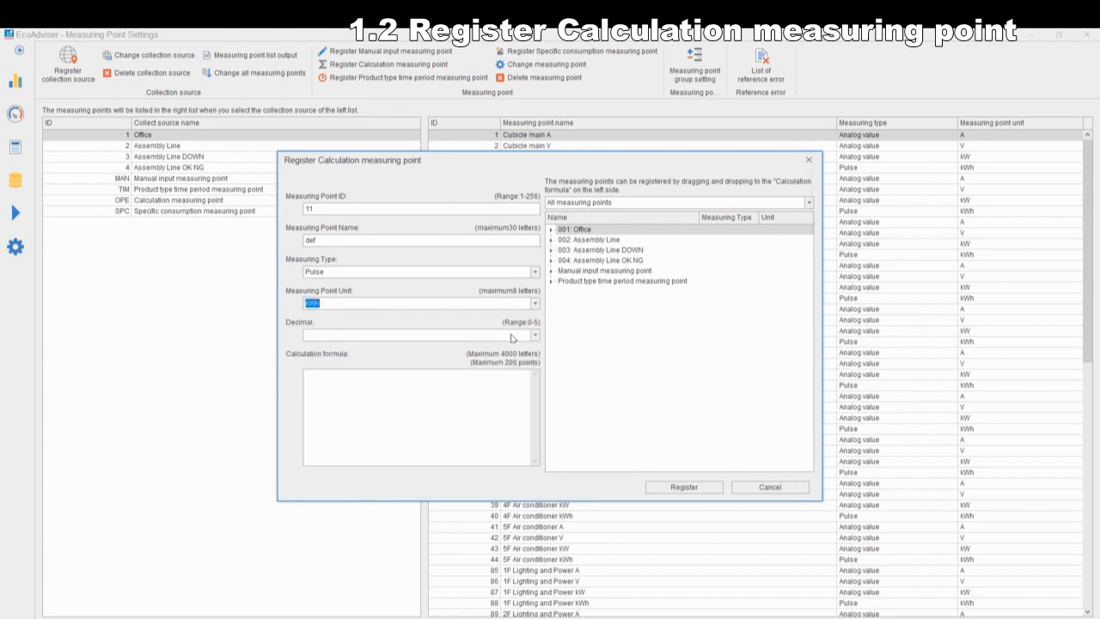
left_click(535, 335)
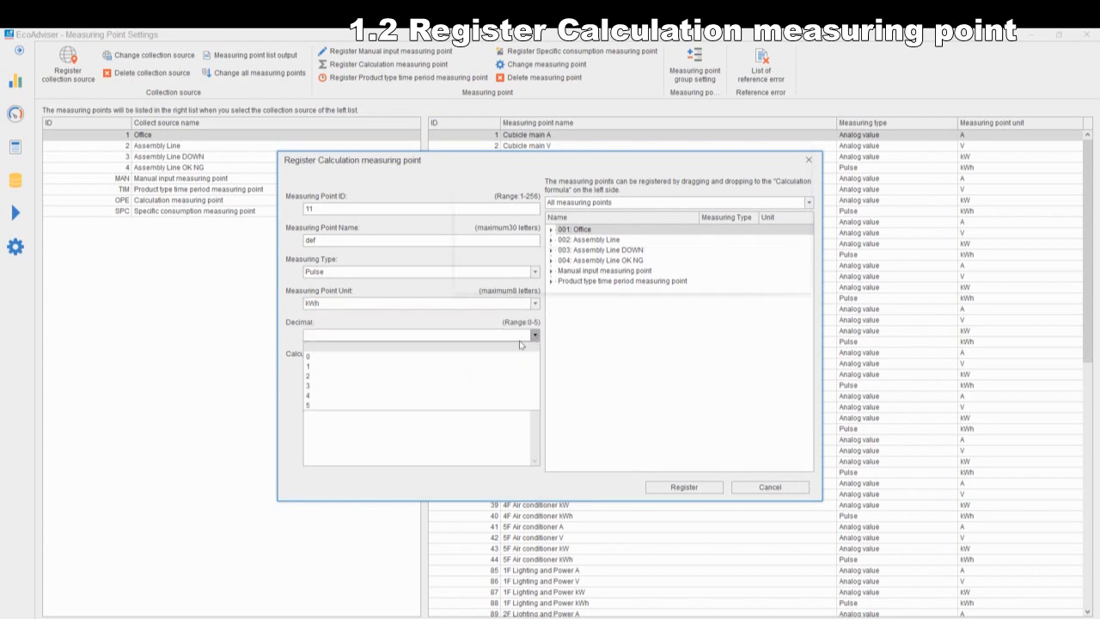
left_click(487, 376)
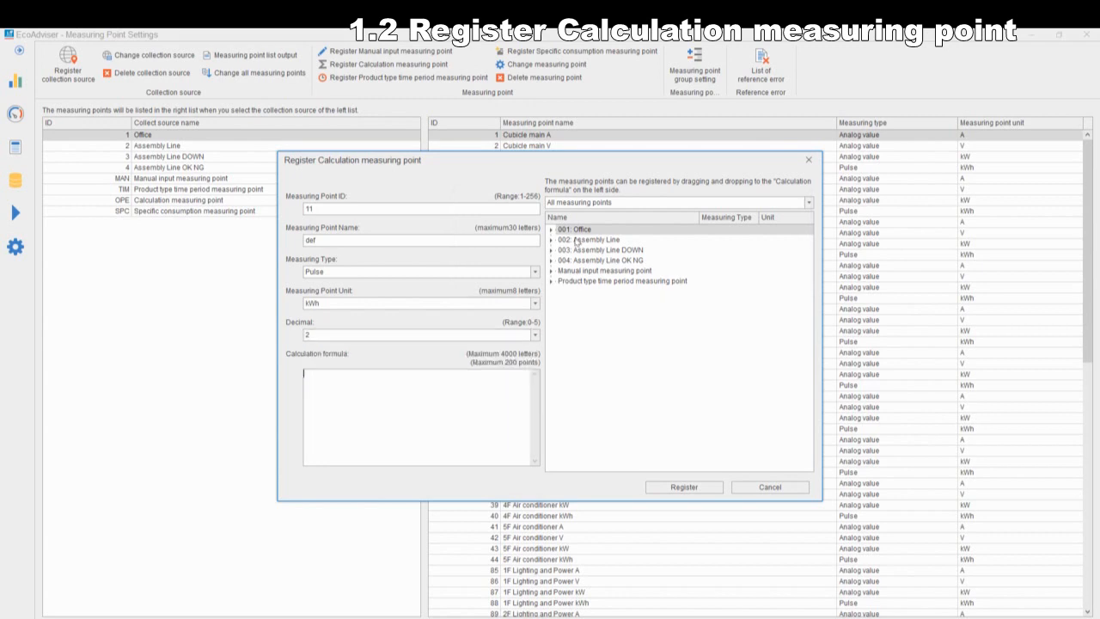
Step: Build the calculation formula [002_0003]+[002_0006]+[002_0009] from the Assembly Line points ST_A_kWh, ST_B_kWh and ST_C_kWh
left_click(552, 239)
left_click(642, 272)
left_click_drag(644, 280, 430, 393)
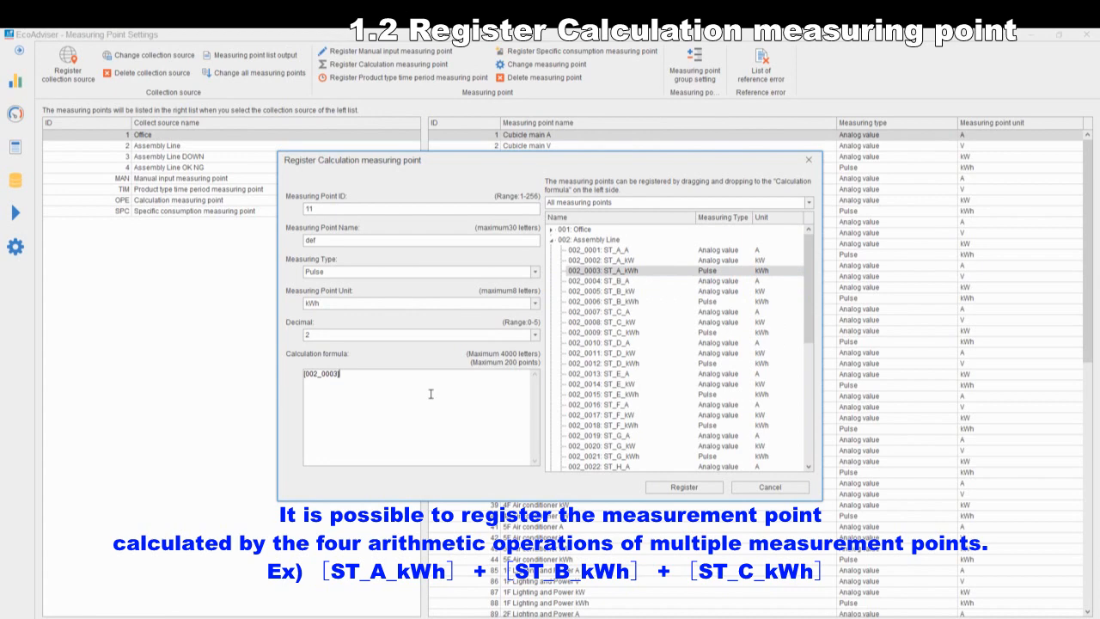
left_click_drag(645, 302, 401, 384)
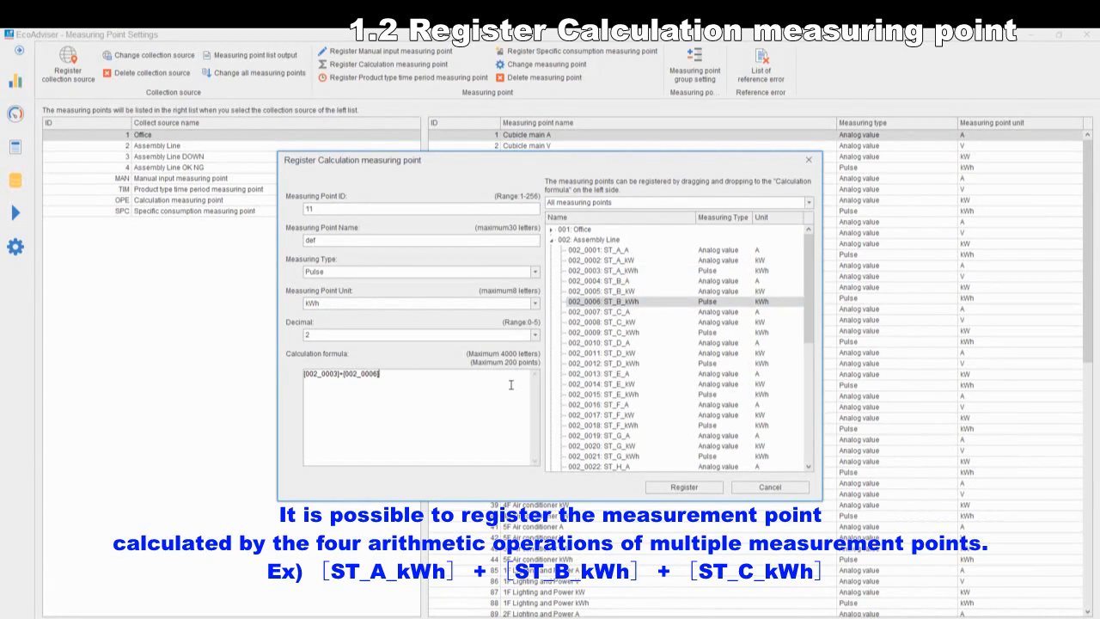
left_click_drag(654, 334, 428, 376)
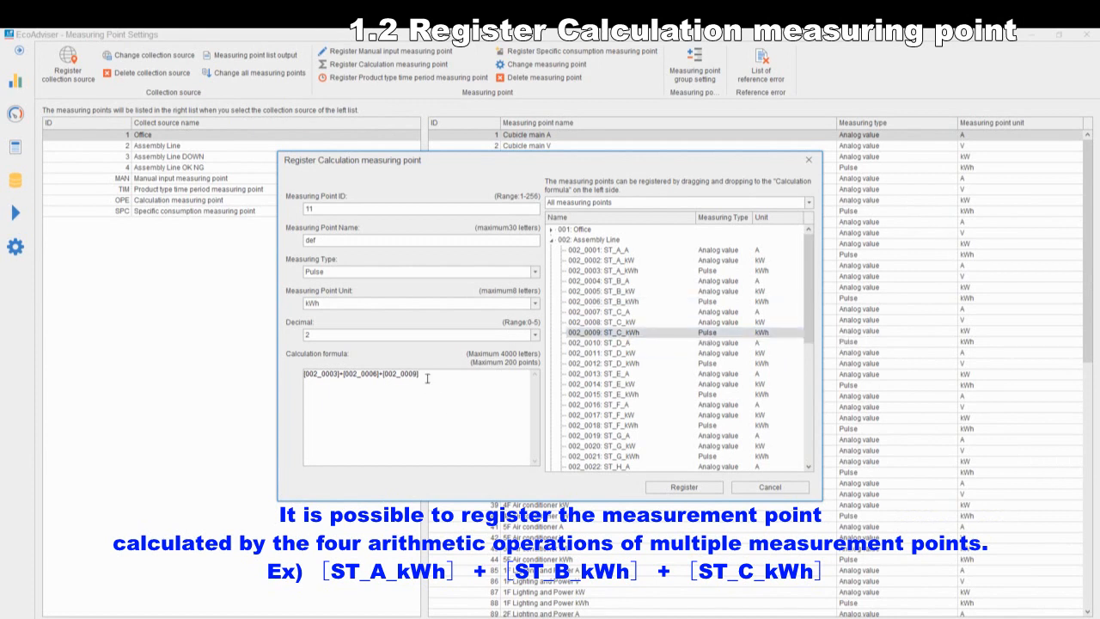
Step: Register the calculation measuring point def and show it in the calculation measuring point list
left_click(678, 487)
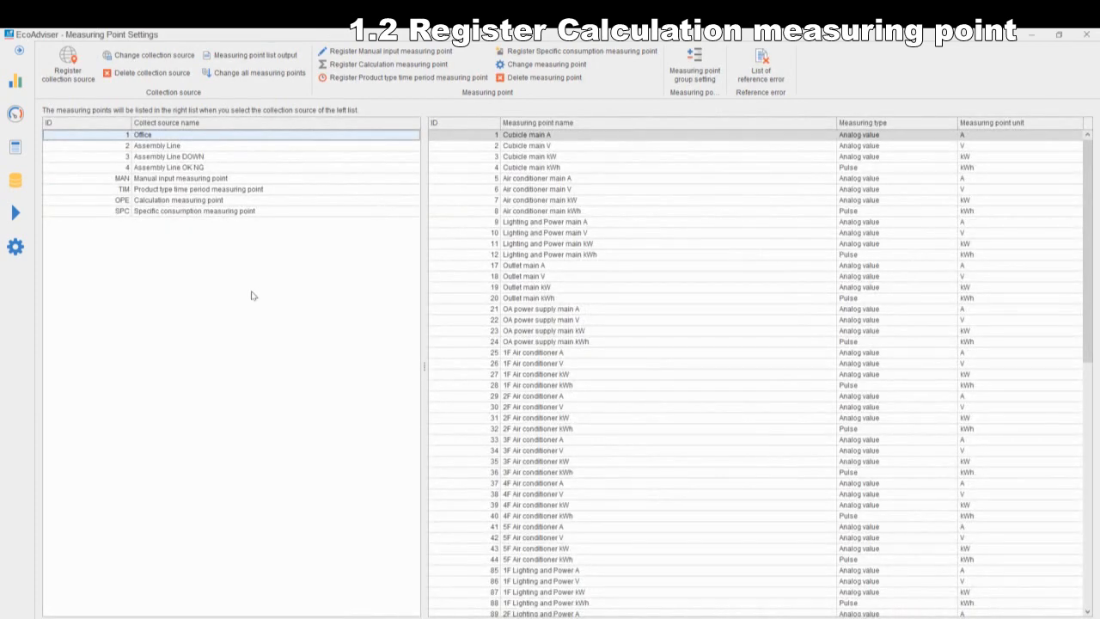
left_click(205, 202)
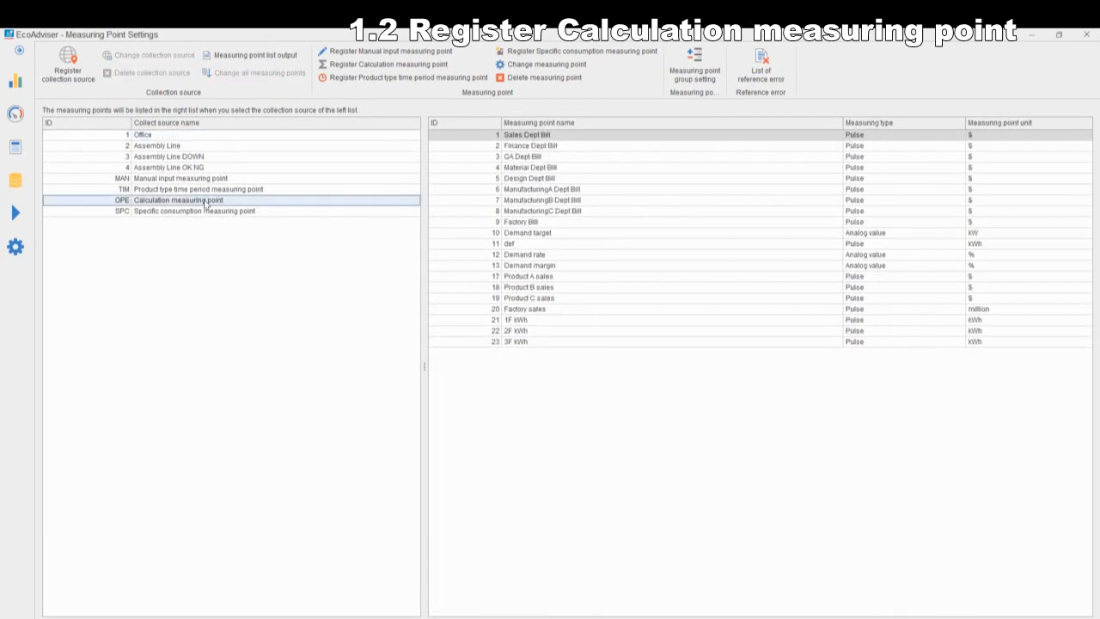
left_click(516, 245)
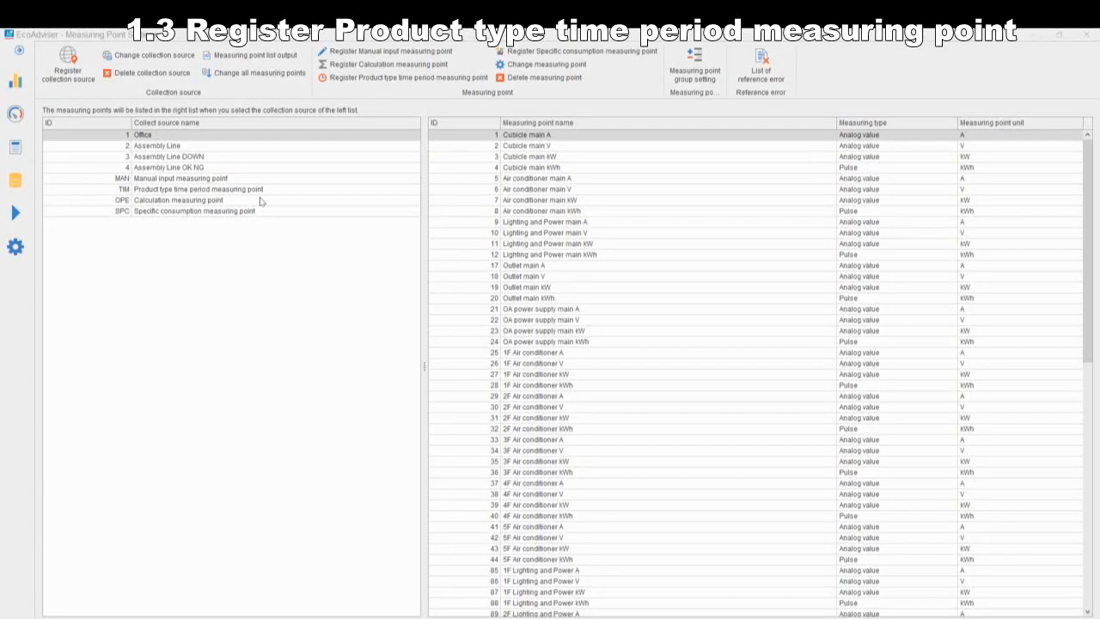
Step: Start a product type time period measuring point named ghi with 002_0003: ST_A_kWh as its measuring value point
left_click(383, 79)
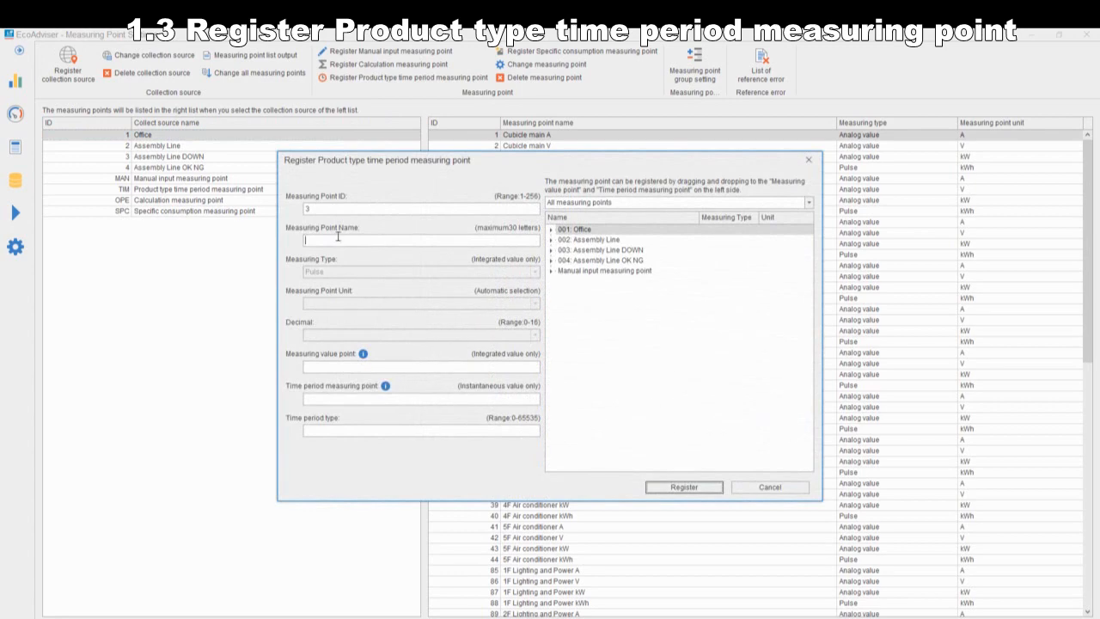
left_click_drag(435, 164, 586, 114)
type("ghi")
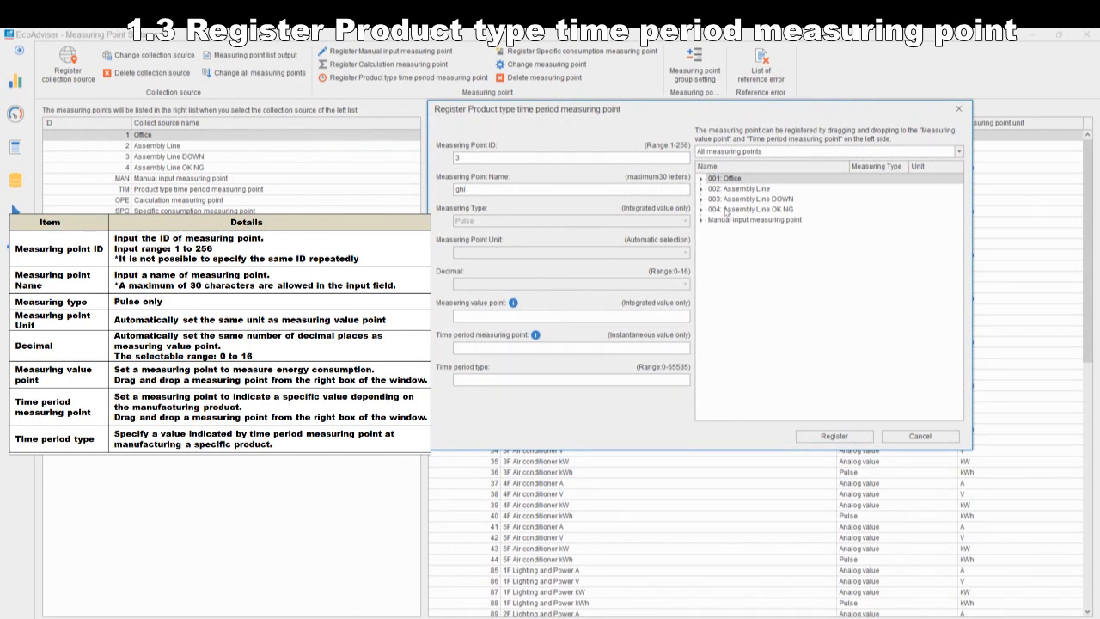
left_click(701, 189)
left_click_drag(761, 222, 611, 314)
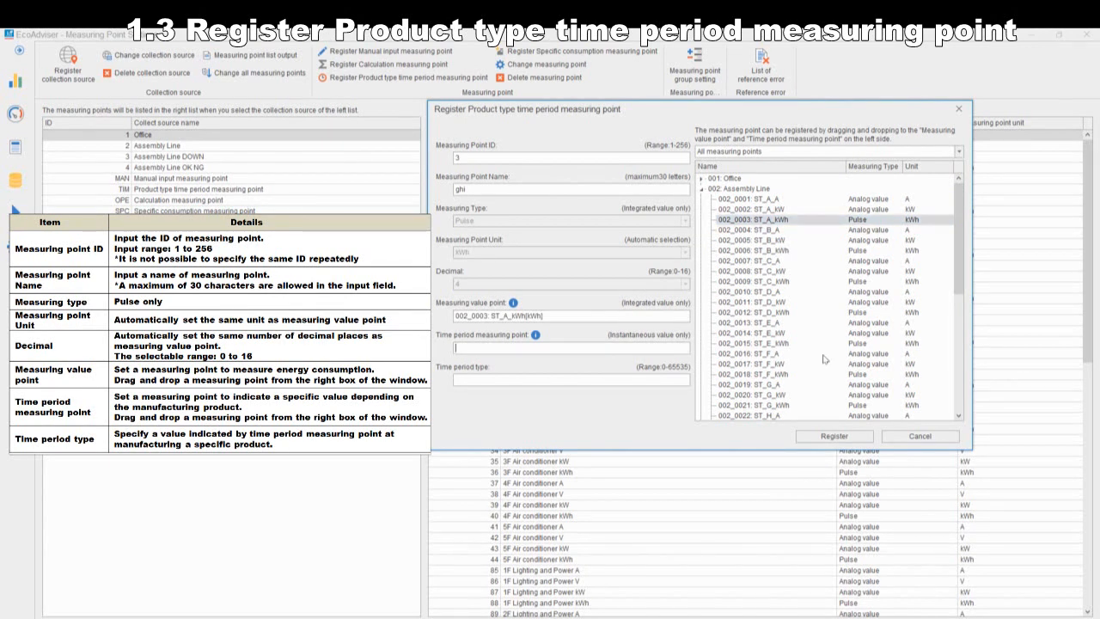
Step: Assign MAN_0004: ST A_Time period 1 as the time period measuring point and set the time period type to 1
left_click(701, 188)
left_click(701, 220)
left_click(744, 261)
left_click_drag(760, 268, 587, 352)
left_click(576, 379)
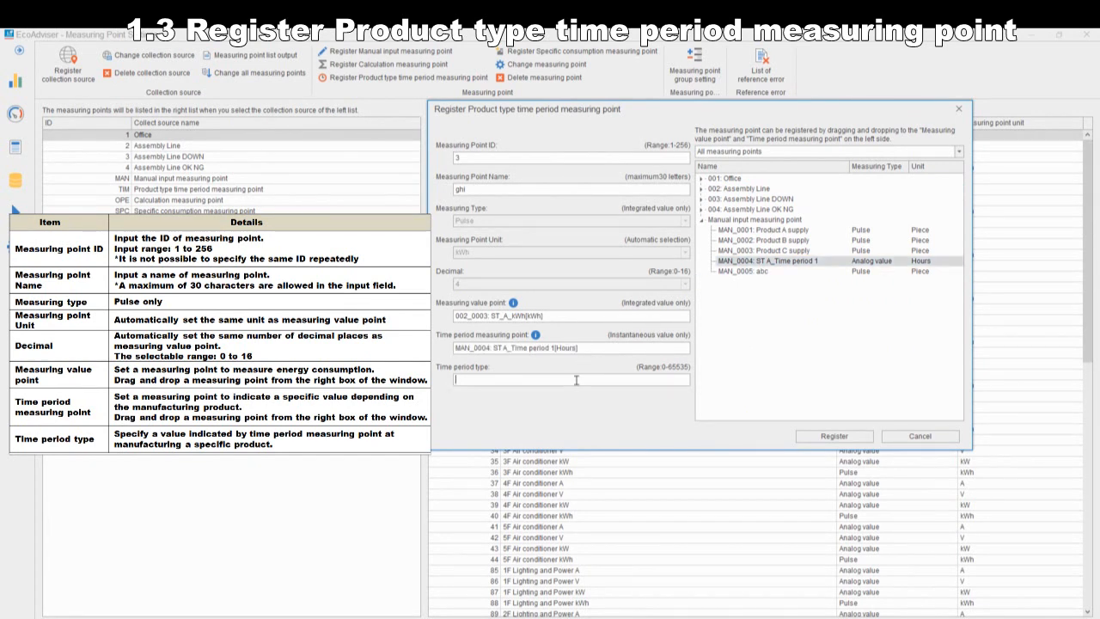
Step: Register the time period measuring point ghi and show it in the product type time period measuring point list
left_click(818, 439)
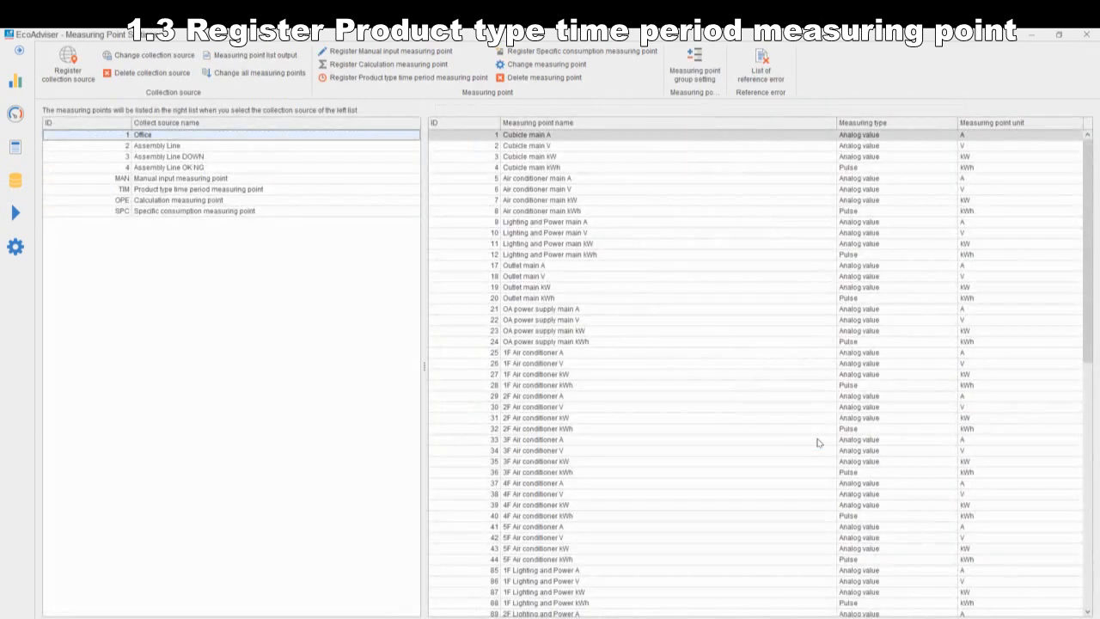
left_click(264, 190)
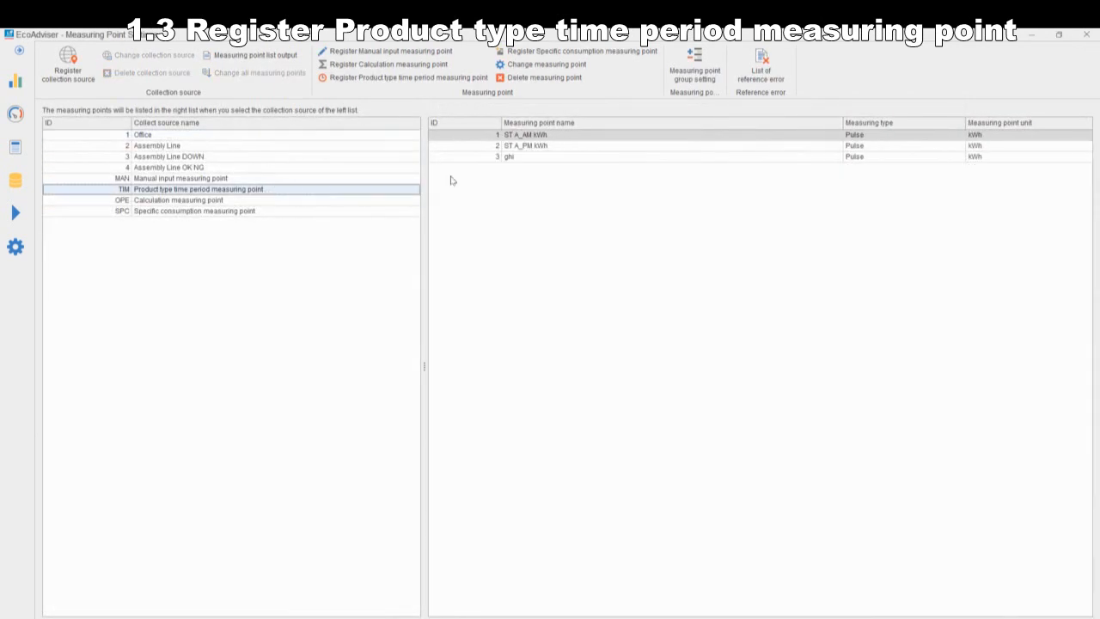
left_click(513, 160)
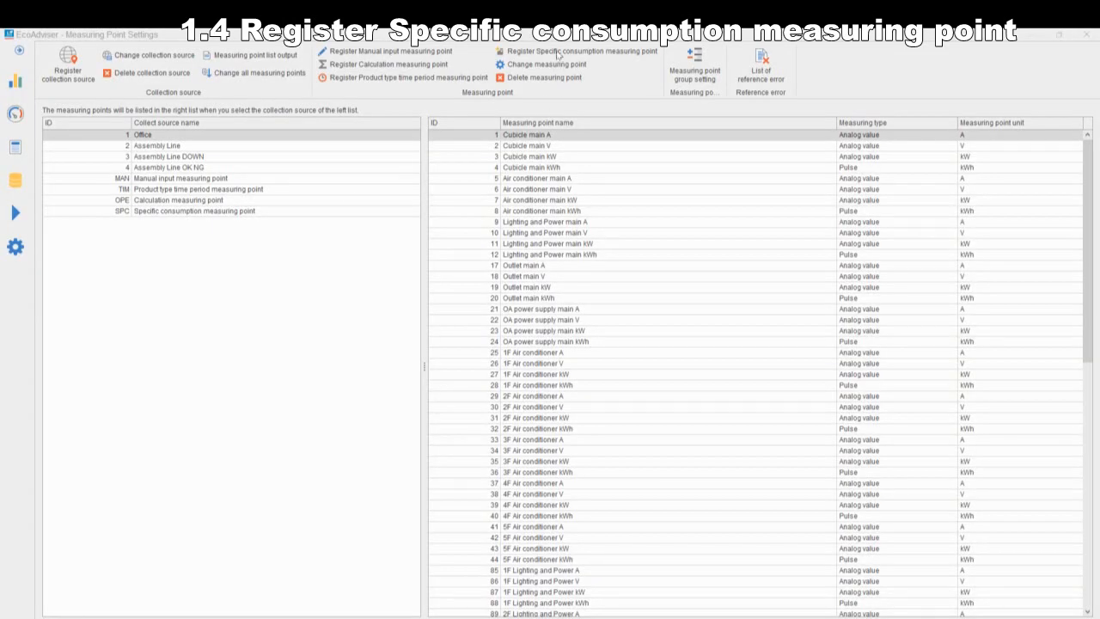
Step: Start a specific consumption measuring point named jkl with unit kWh/Piece and 3 decimals
left_click(559, 54)
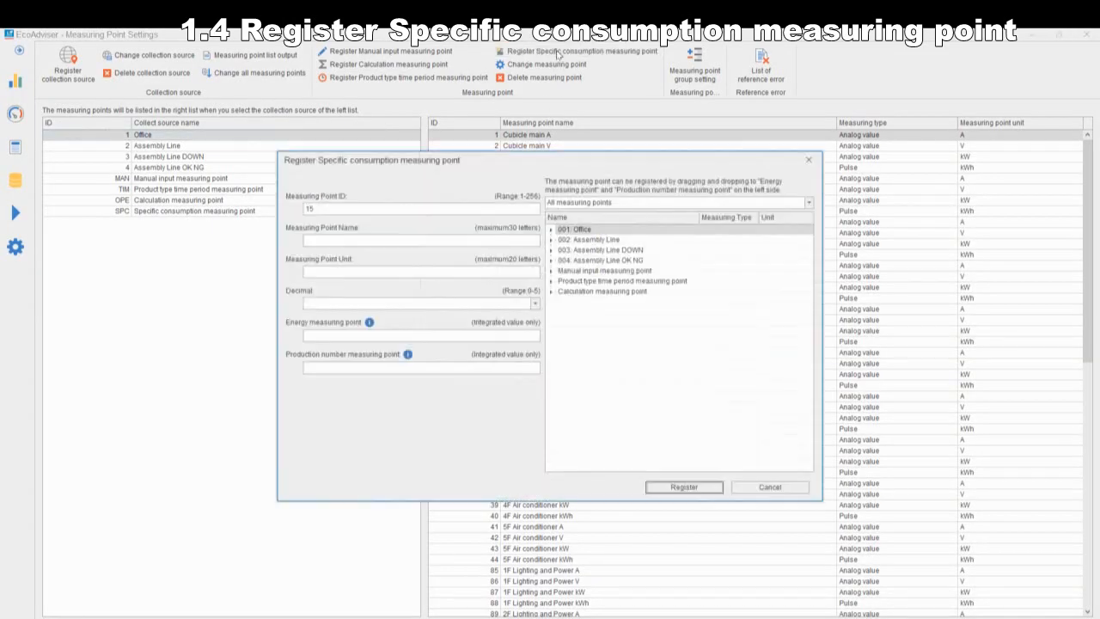
left_click_drag(533, 153, 683, 101)
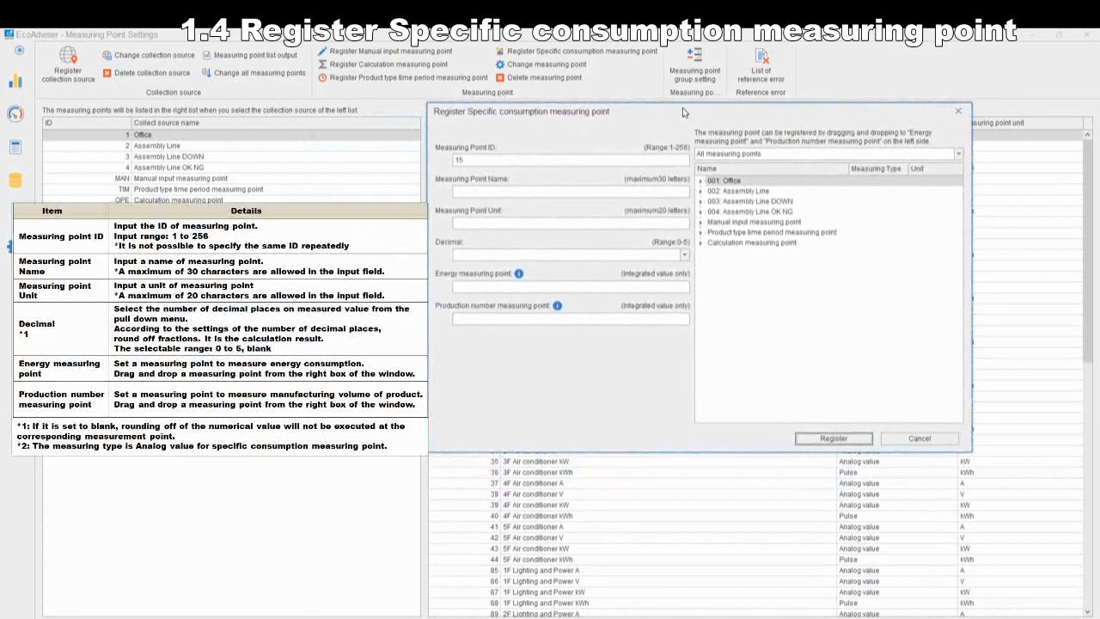
left_click(584, 190)
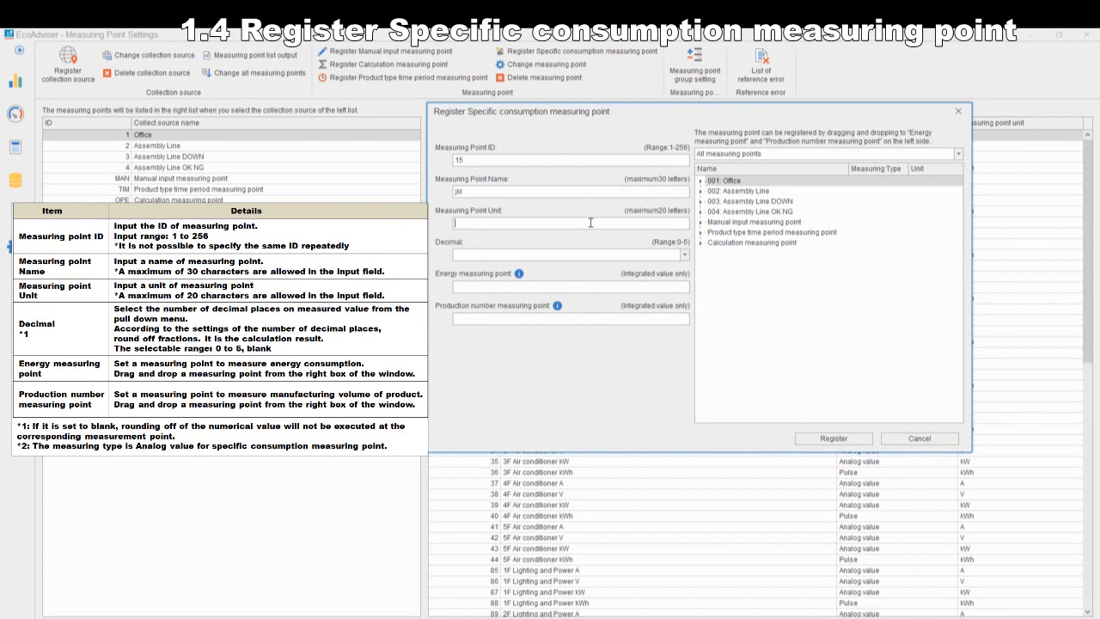
type("kWh/Piece")
left_click(685, 255)
left_click(623, 307)
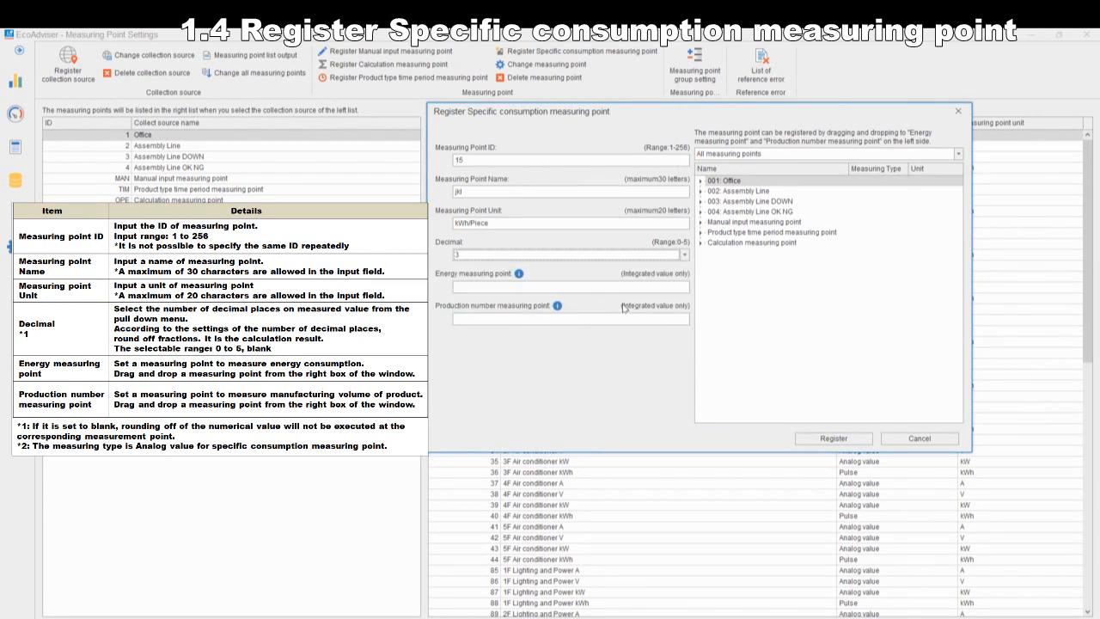
Step: Assign 002_0003: ST_A_kWh as the energy measuring point and 004_0001: ST_A_OK as the production number measuring point
left_click(636, 286)
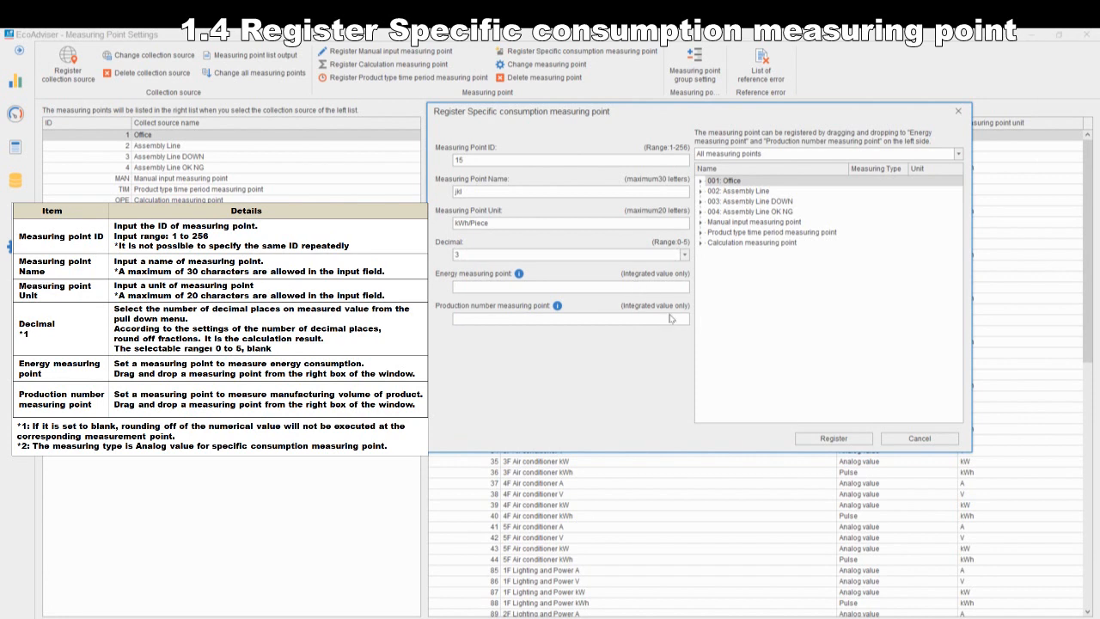
left_click(701, 191)
left_click_drag(748, 221, 582, 290)
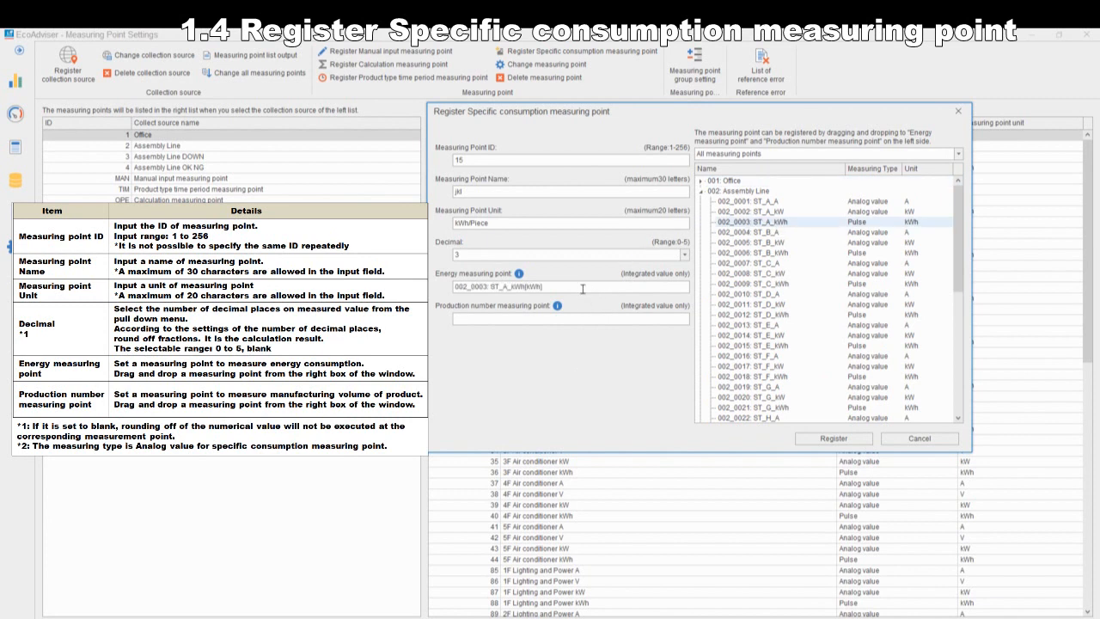
left_click(702, 193)
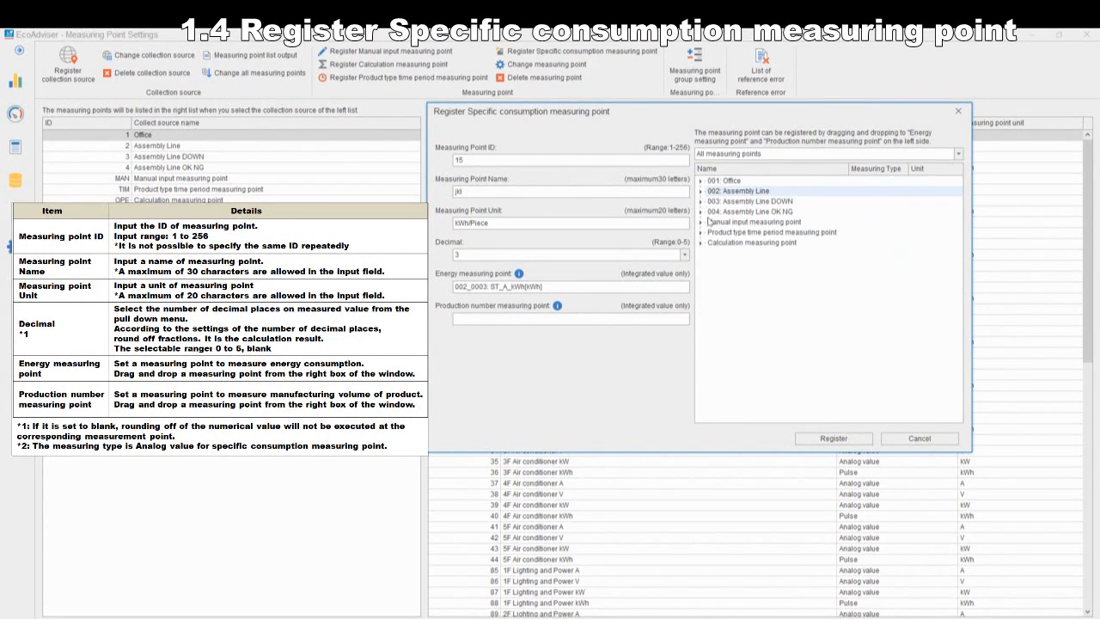
left_click(701, 213)
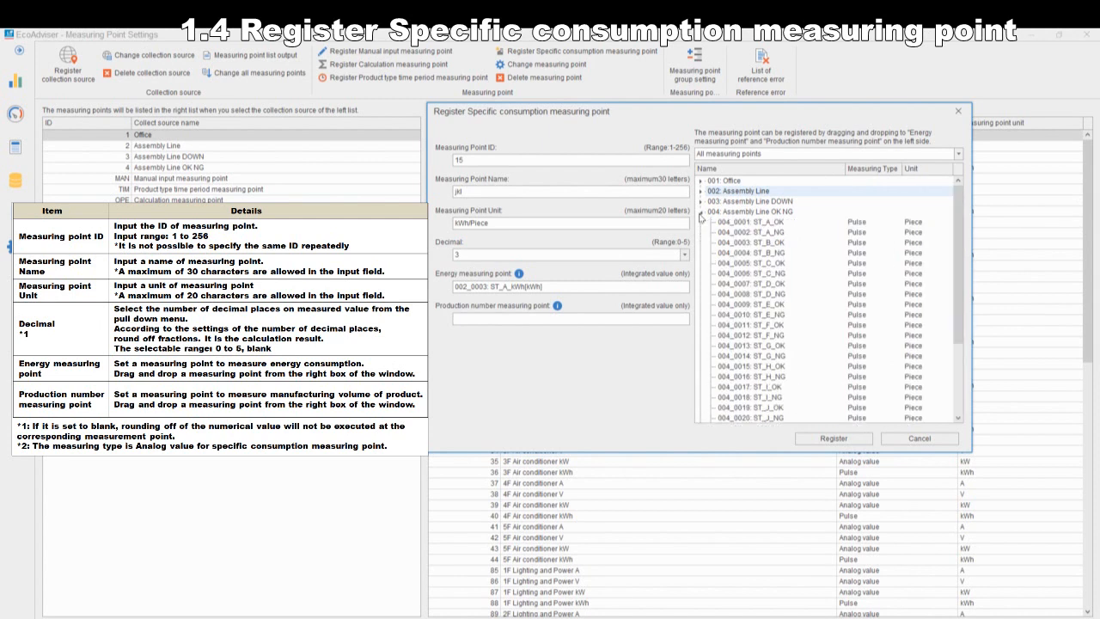
left_click(744, 223)
left_click_drag(777, 230, 576, 328)
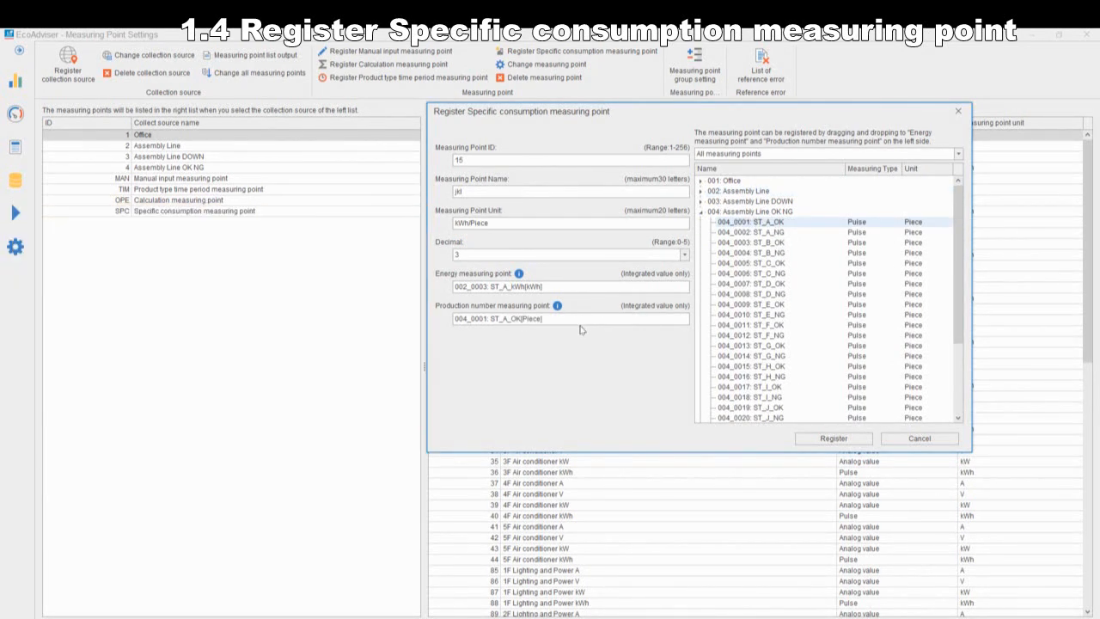
Step: Register the specific consumption measuring point jkl and show it in the specific consumption measuring point list
left_click(809, 439)
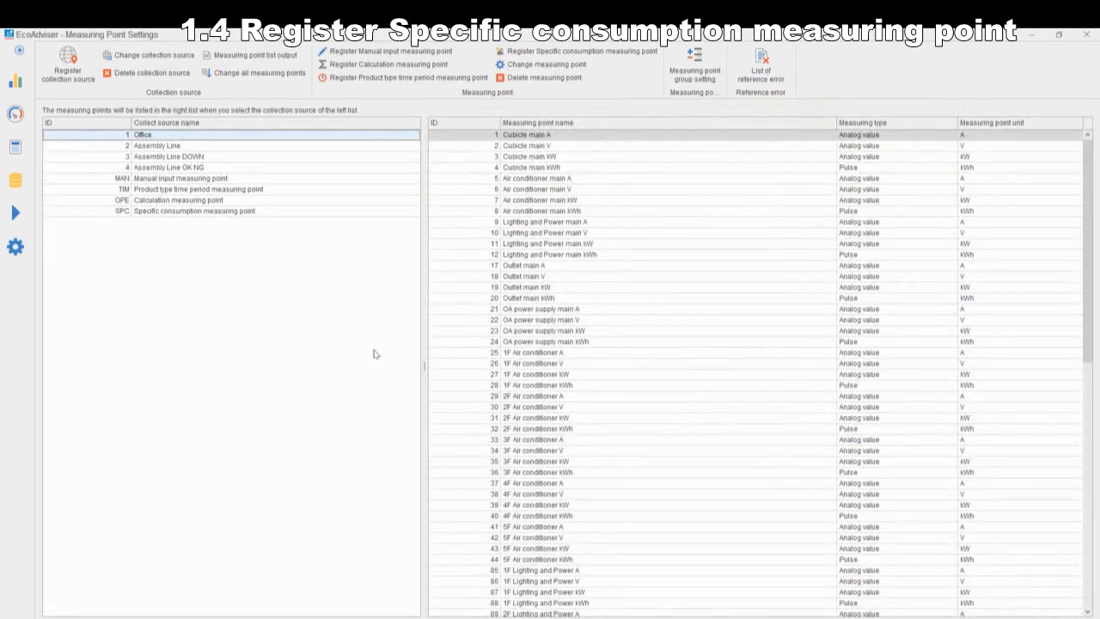
left_click(220, 211)
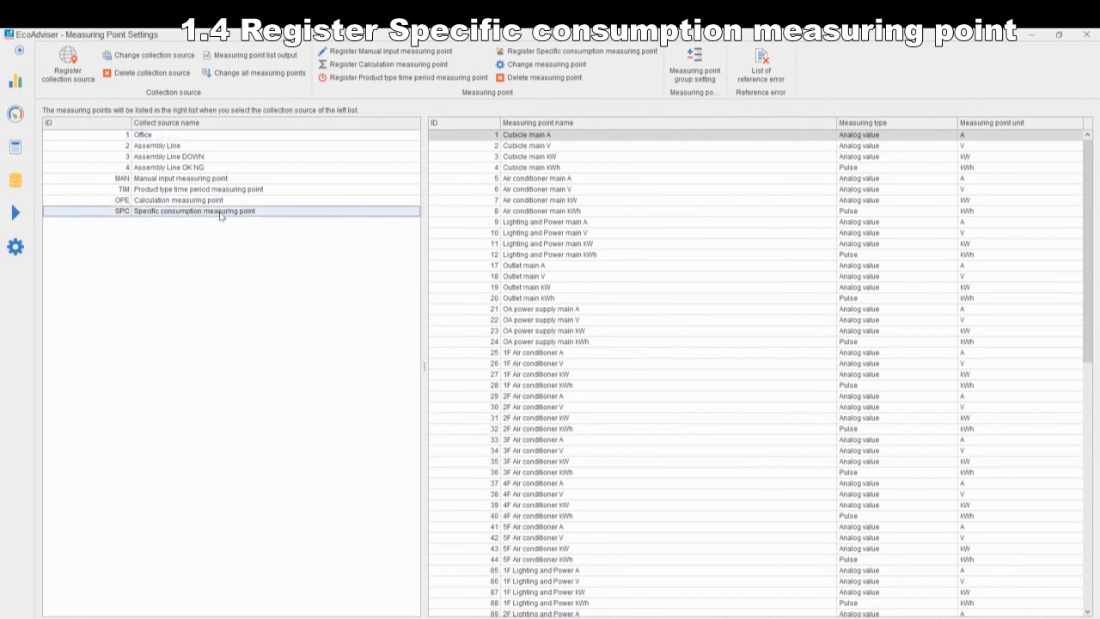
left_click(528, 289)
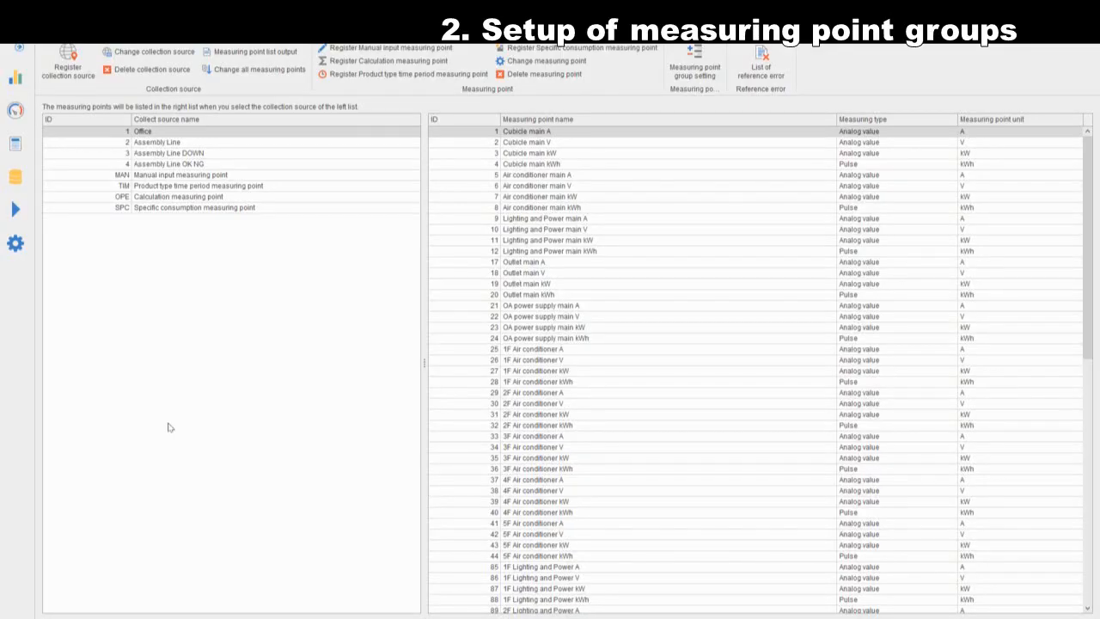
Step: Open the measuring point group settings for grouping the registered measuring points
left_click(694, 67)
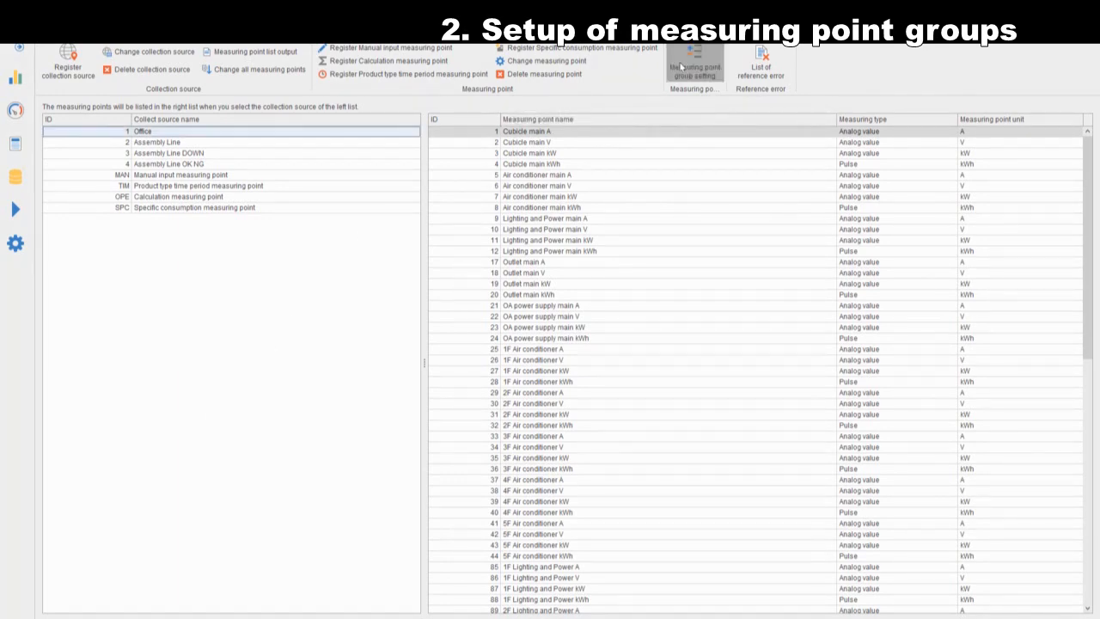
left_click(772, 139)
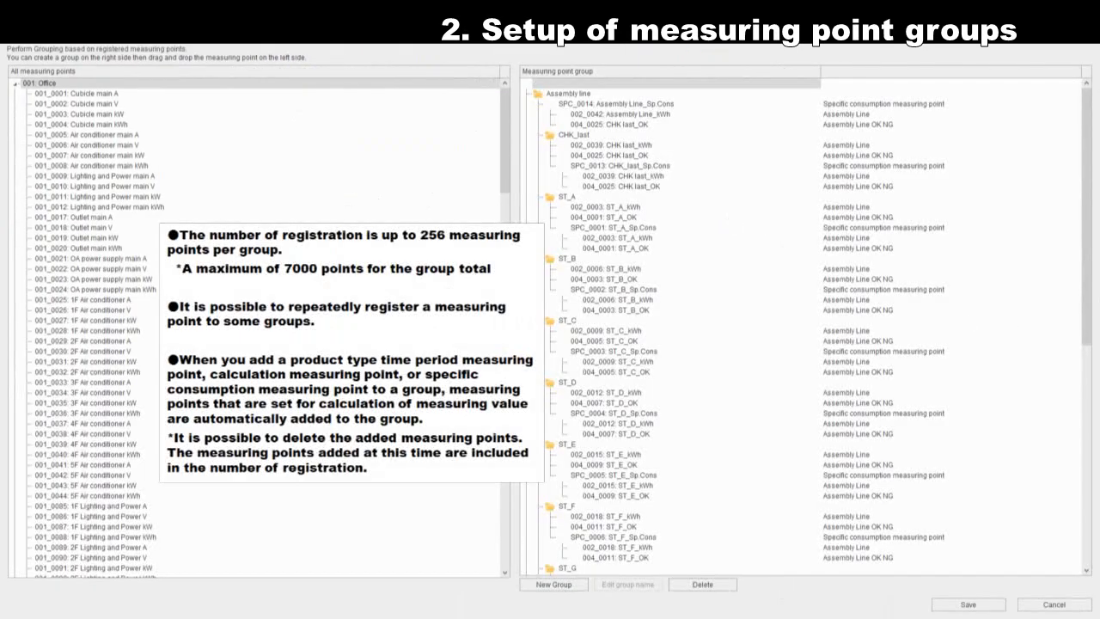
Step: Create a new top-level measuring point group after Energy bill by department and name it Air Conditioner
left_click_drag(1088, 310, 1039, 566)
left_click(554, 584)
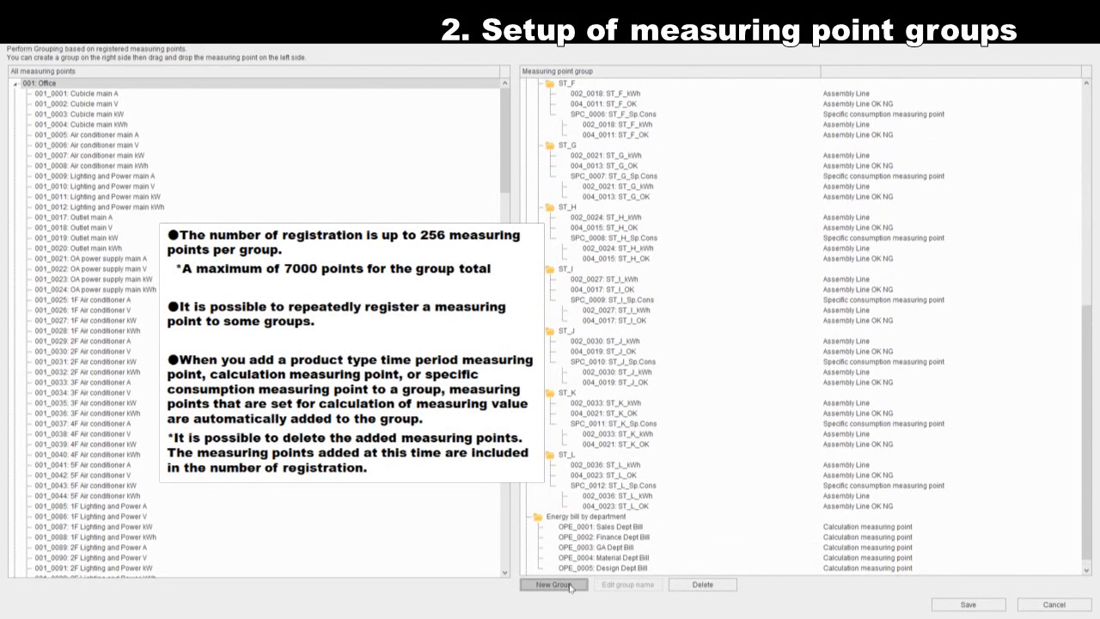
left_click(572, 569)
left_click(627, 584)
type("Air Conditioner")
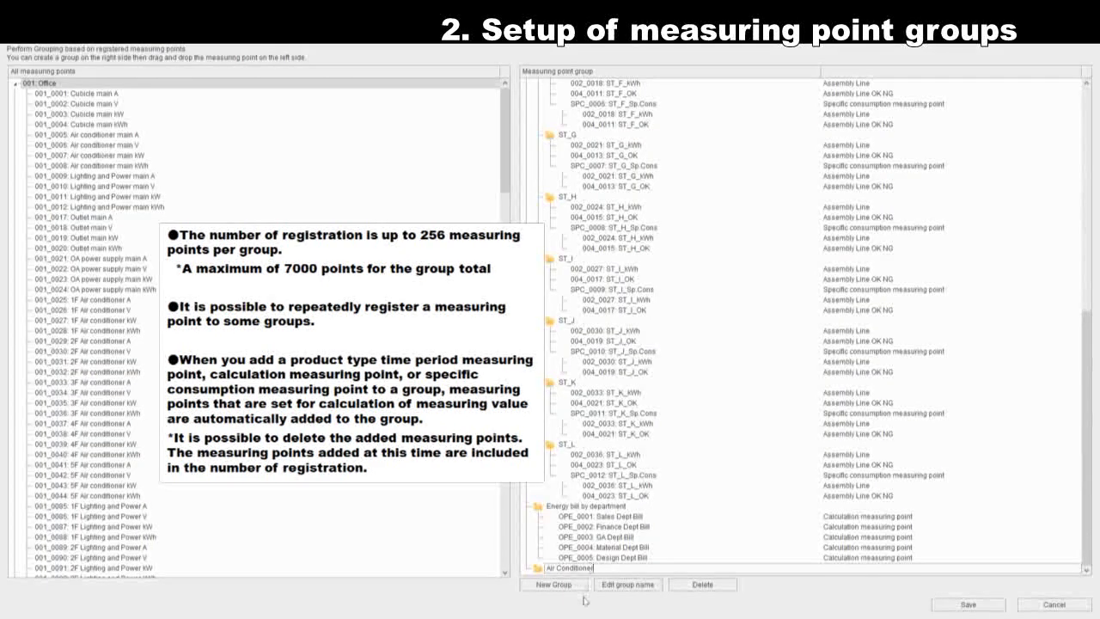
left_click(611, 558)
left_click(595, 570)
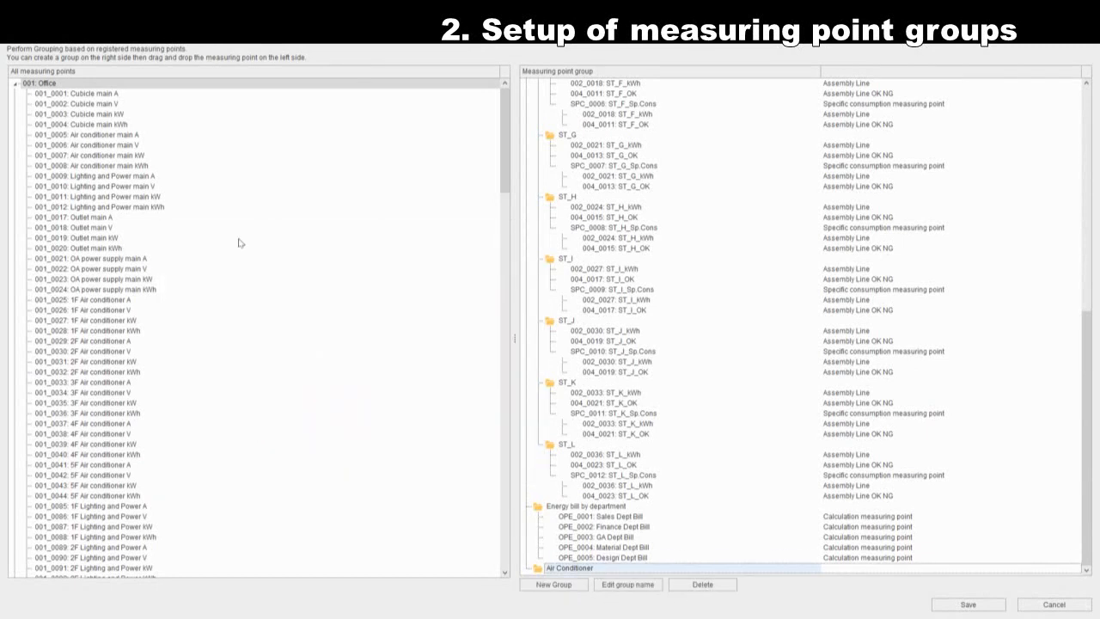
Step: Add the Office points 1F, 2F, 3F, 4F and 5F Air conditioner kWh to the Air Conditioner group and register the group settings
left_click_drag(133, 331, 550, 575)
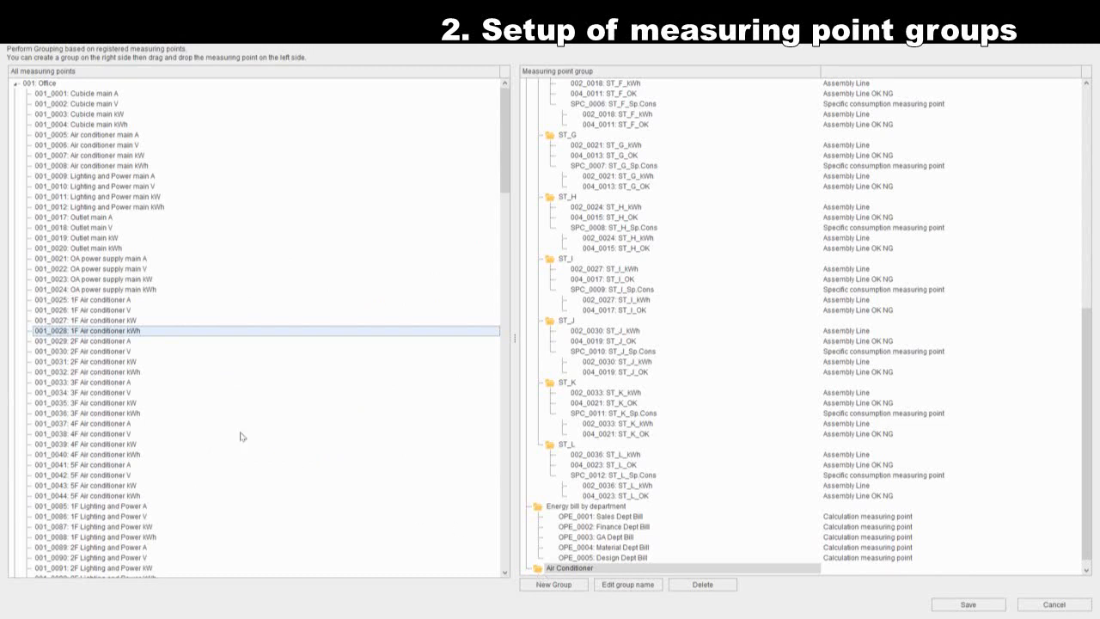
left_click(135, 374)
left_click_drag(135, 375, 549, 571)
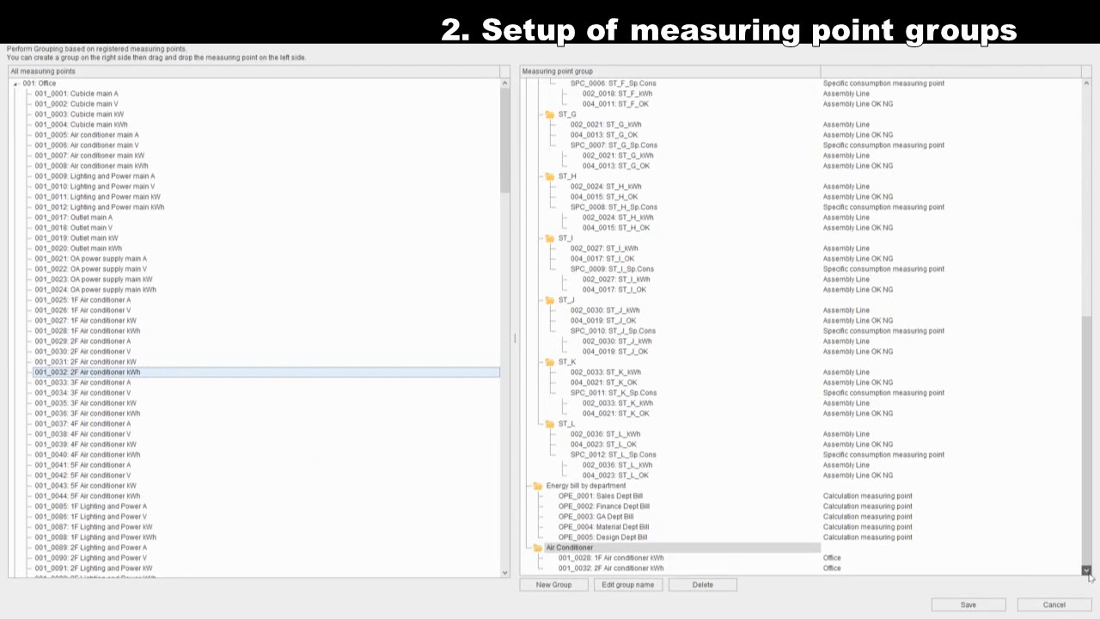
left_click_drag(136, 416, 554, 547)
left_click_drag(554, 554, 554, 552)
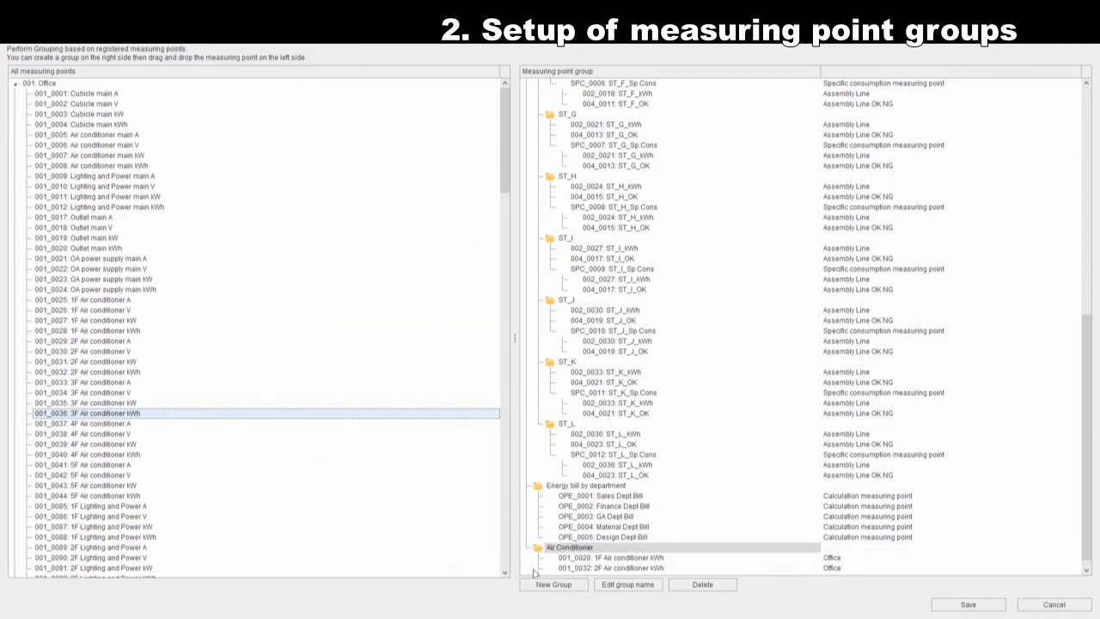
left_click_drag(131, 455, 556, 543)
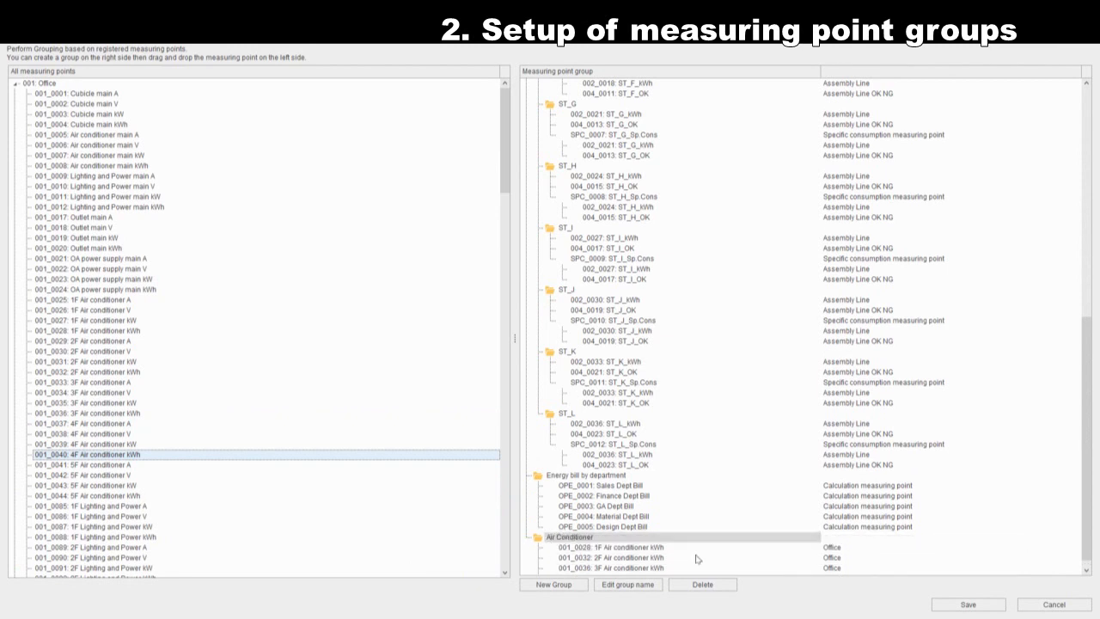
left_click(116, 494)
left_click_drag(116, 497, 554, 528)
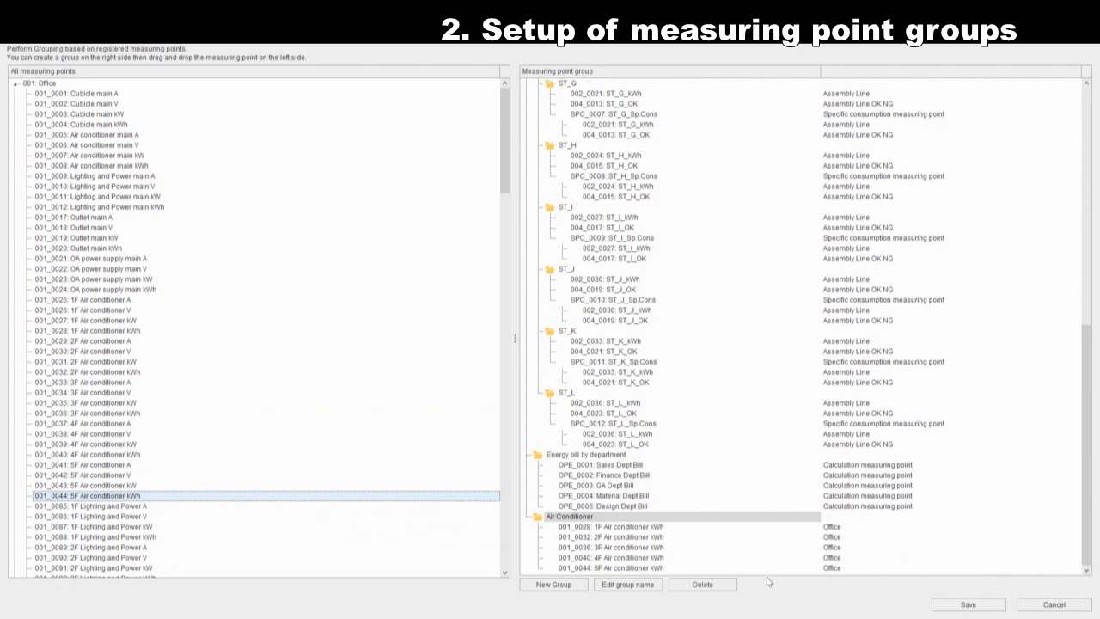
left_click(968, 605)
left_click(525, 340)
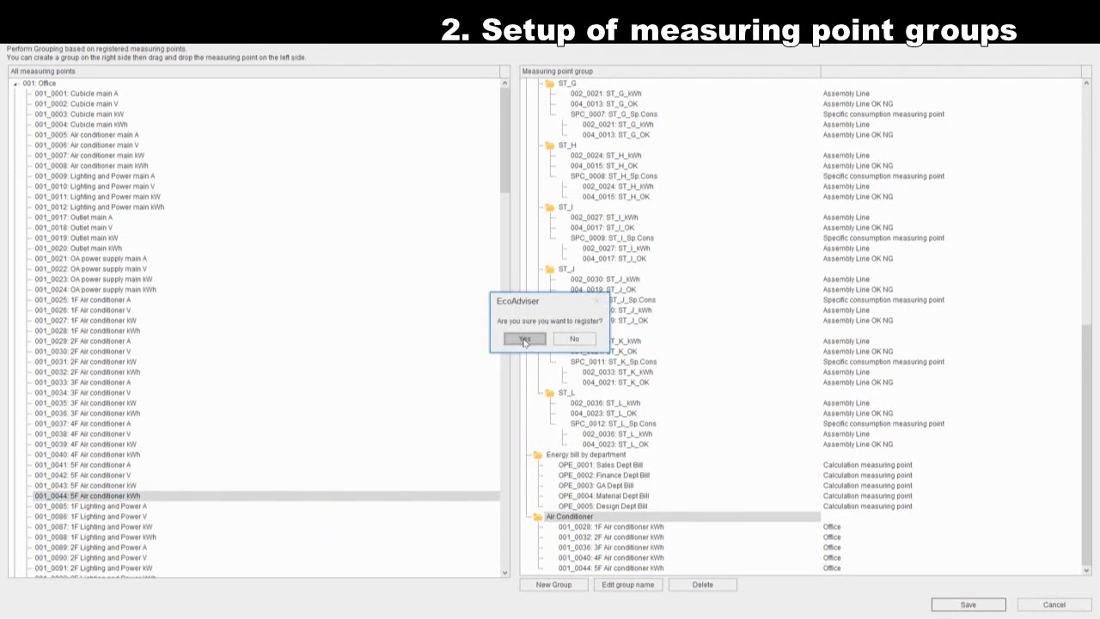